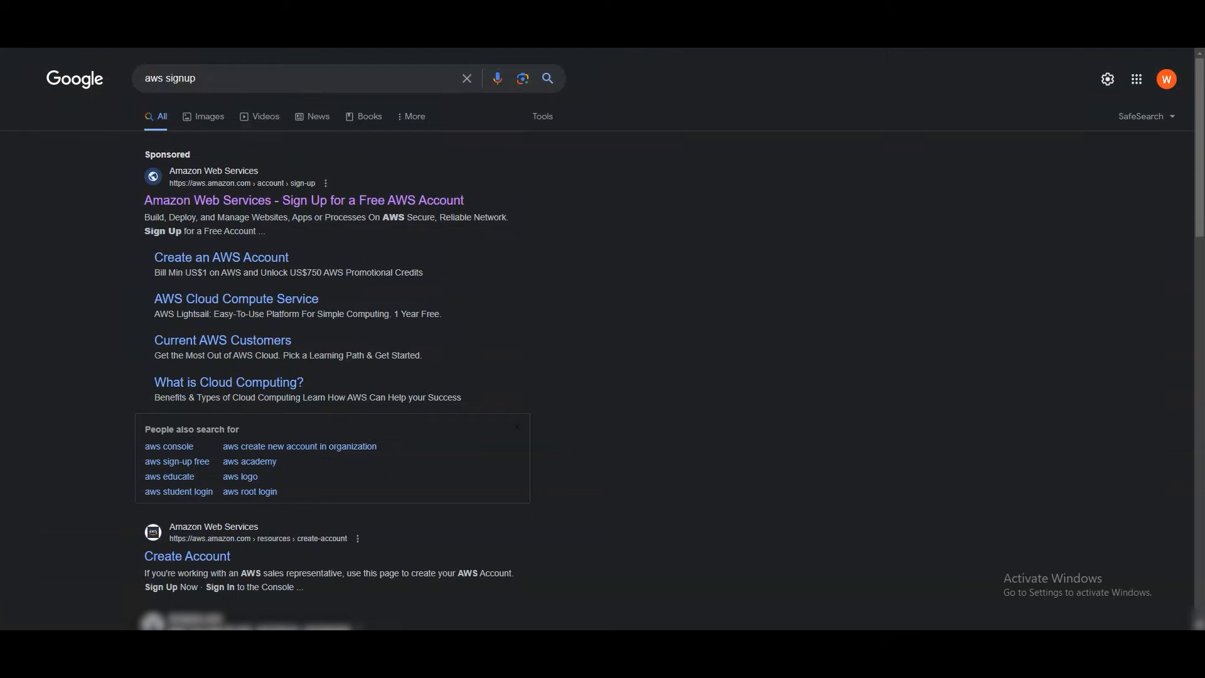
Open the sponsored Amazon Web Services free account sign-up result from the "aws signup" search.
drag(200, 78, 254, 80)
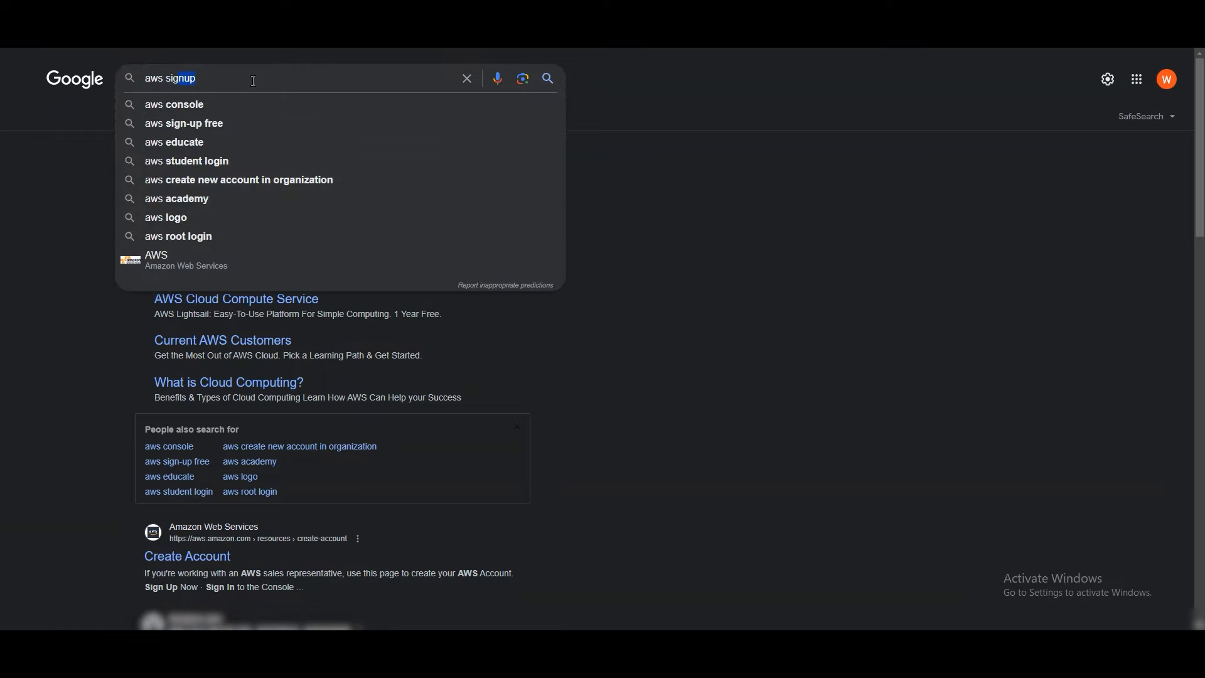
click(335, 141)
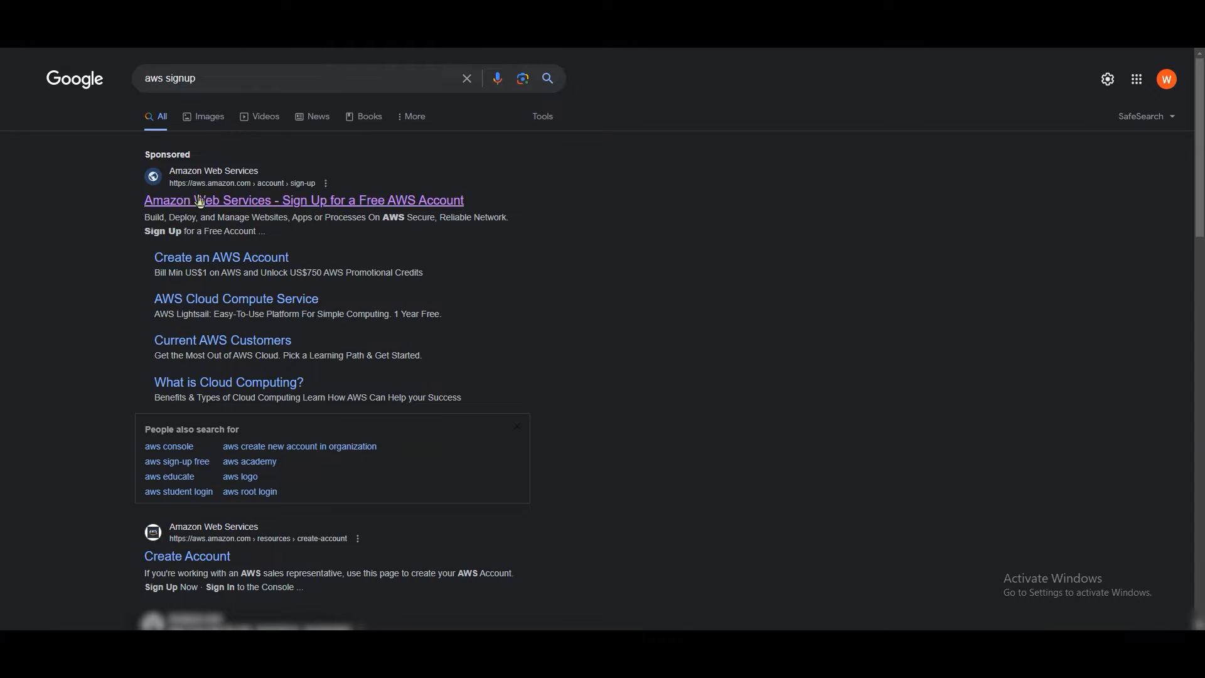
click(280, 207)
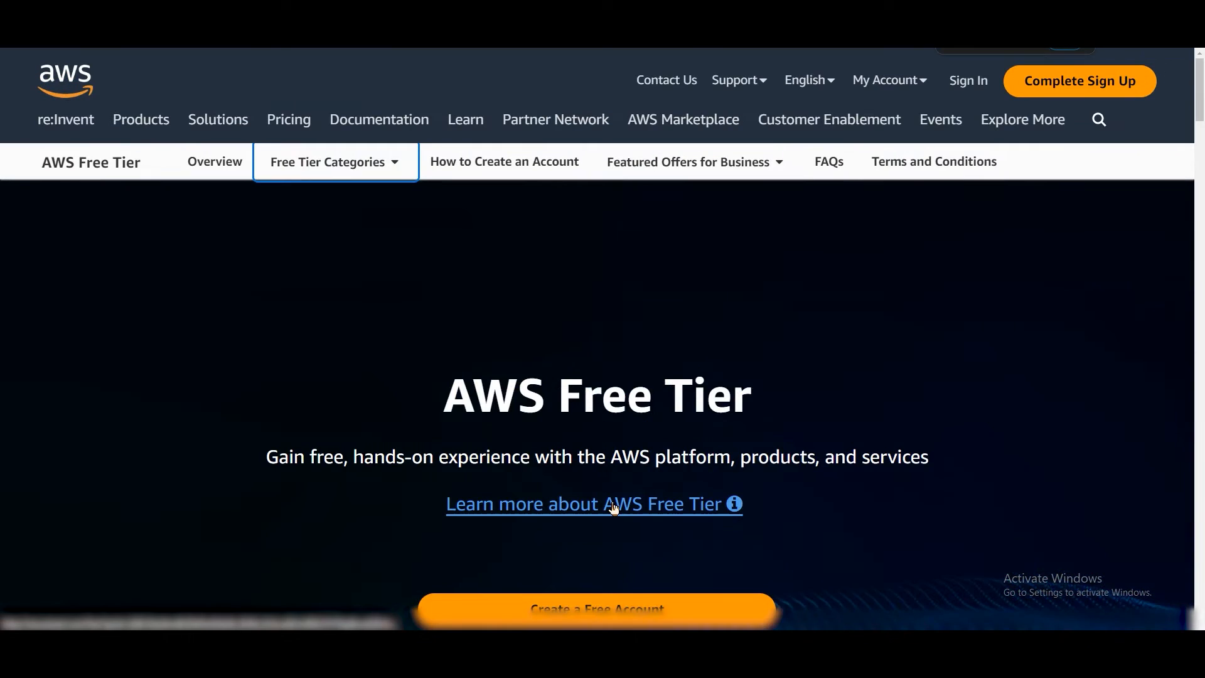
scroll(614, 510, down, 3)
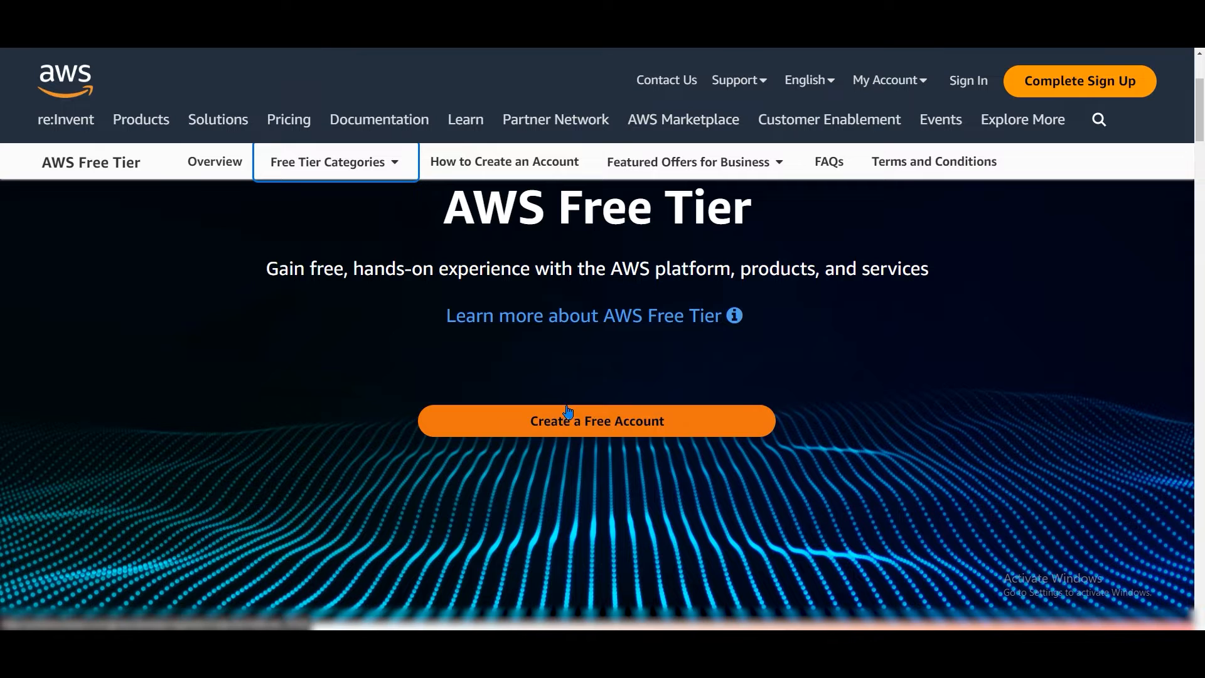
scroll(653, 436, up, 2)
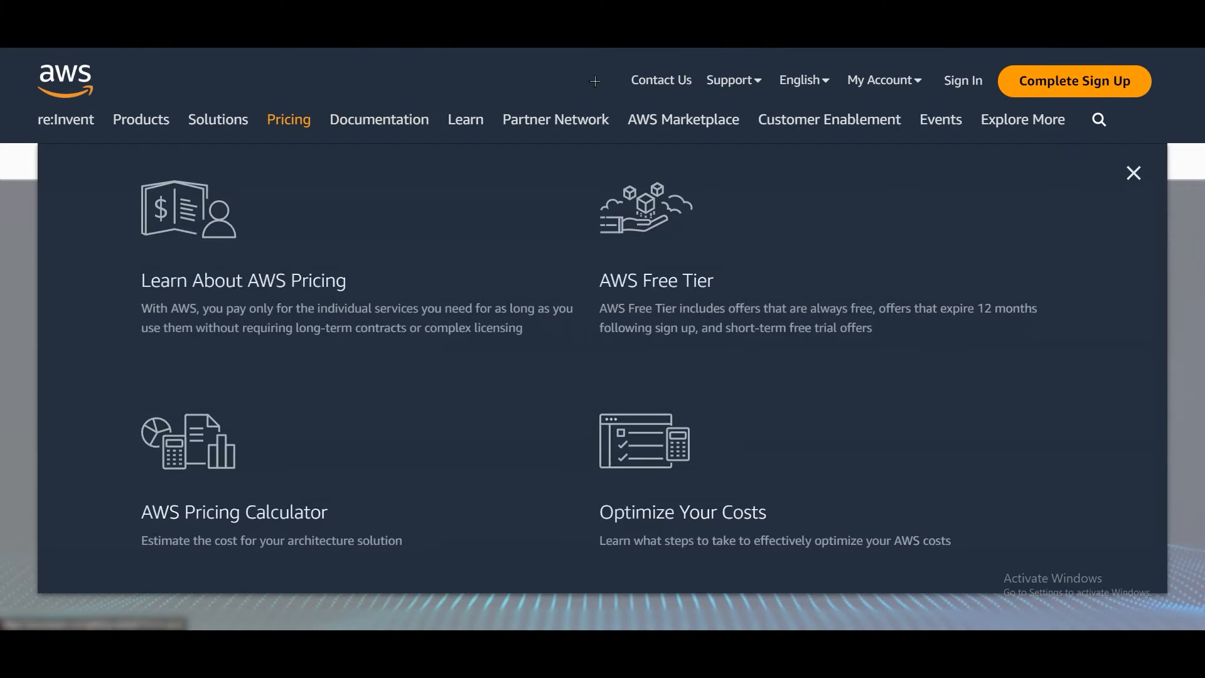
Open the AWS Pricing page and read how AWS pricing works, including additional costs and termination fees.
click(289, 121)
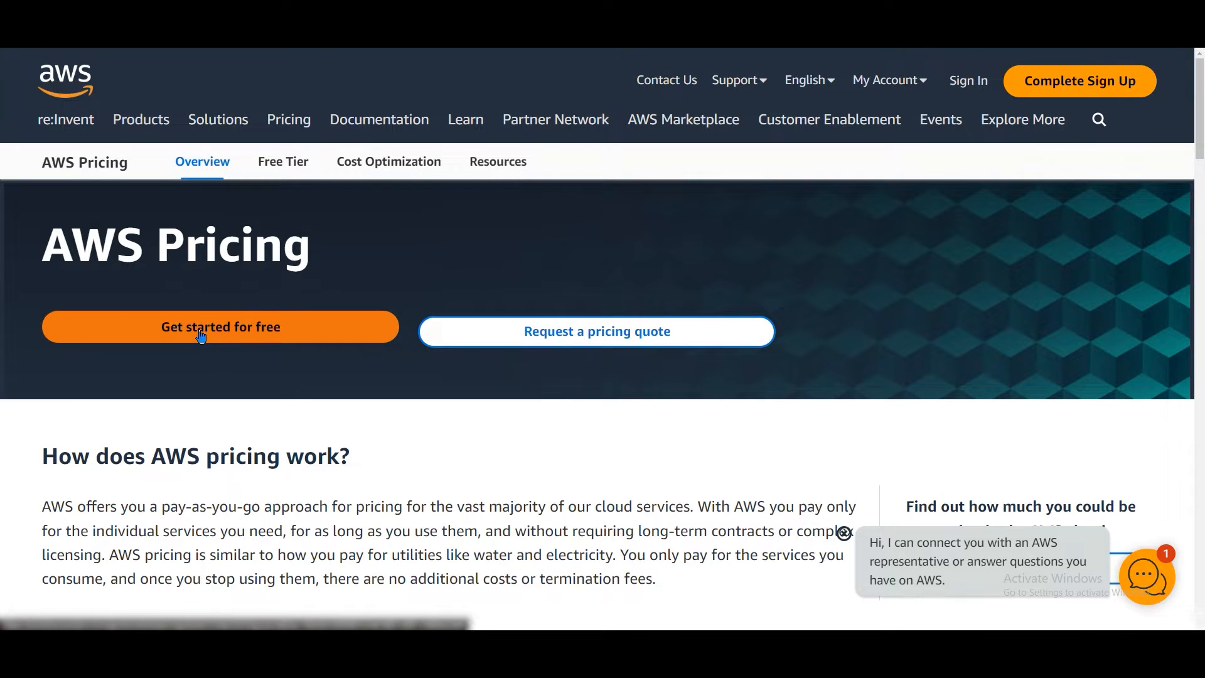
scroll(248, 328, down, 2)
scroll(449, 291, up, 1)
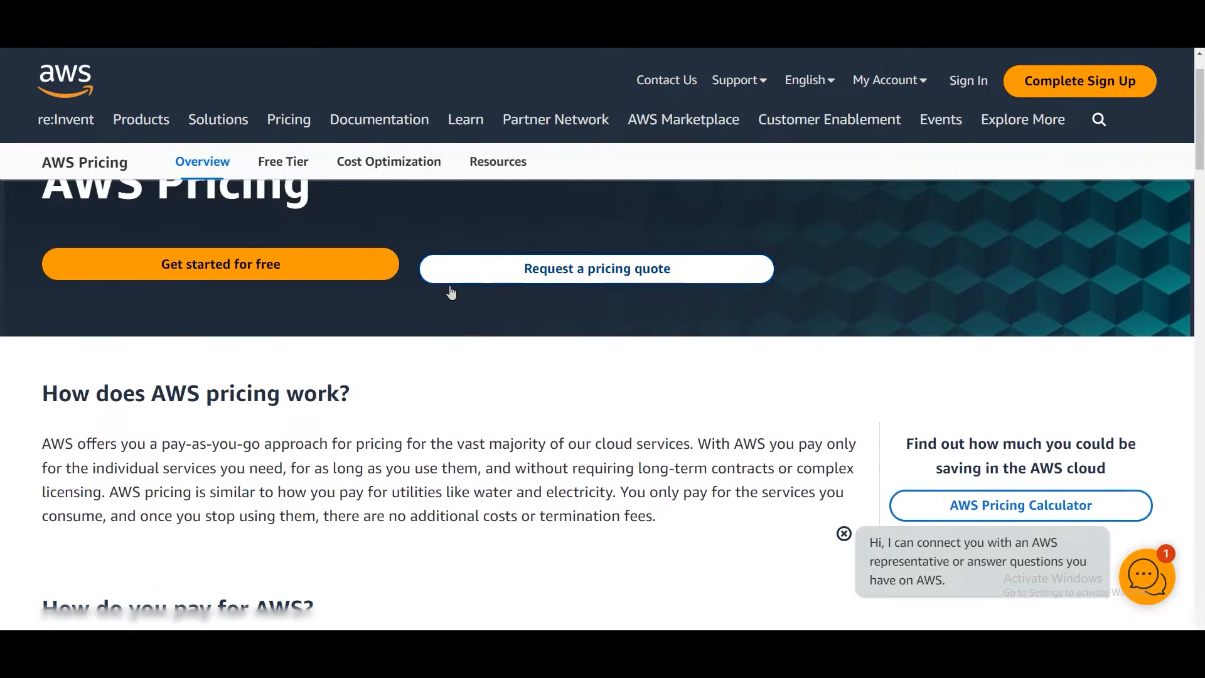
scroll(69, 406, down, 1)
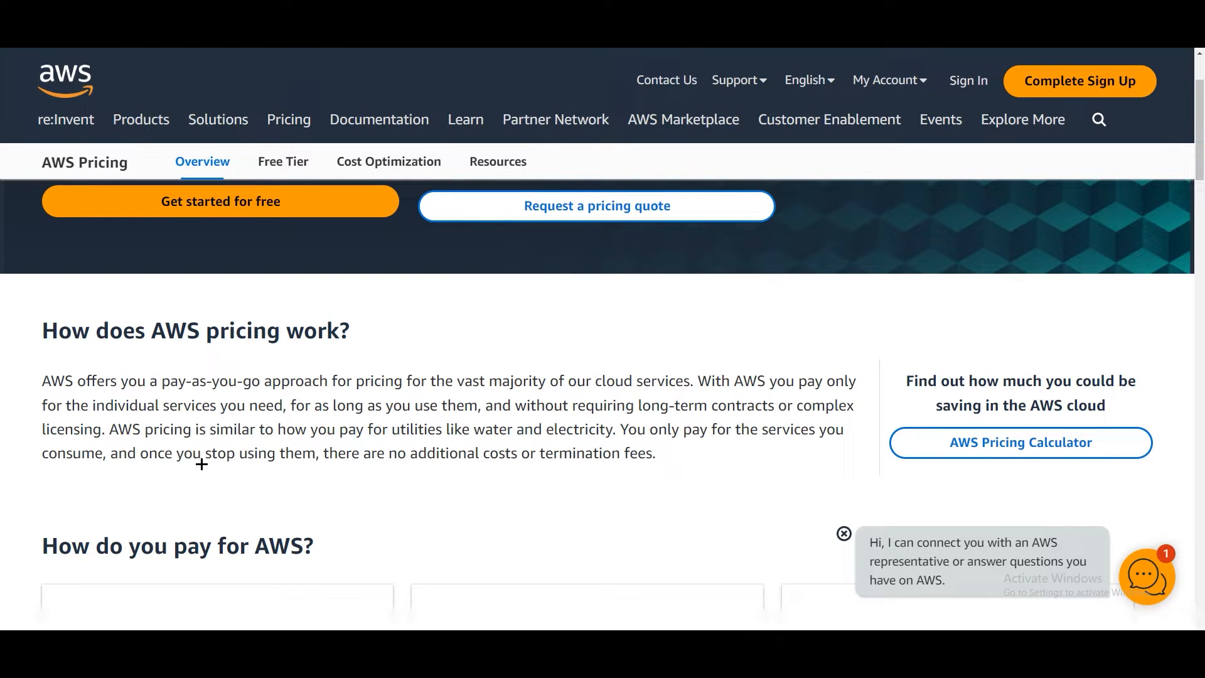
drag(136, 453, 661, 479)
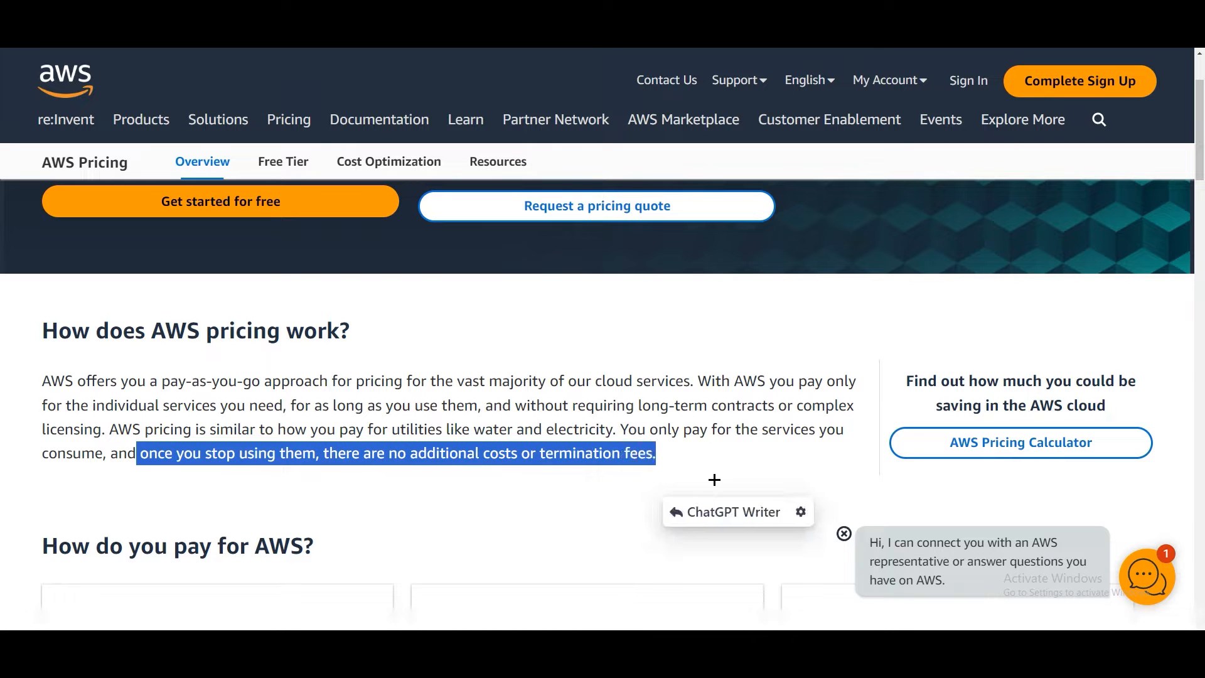
scroll(696, 476, down, 3)
scroll(433, 447, up, 5)
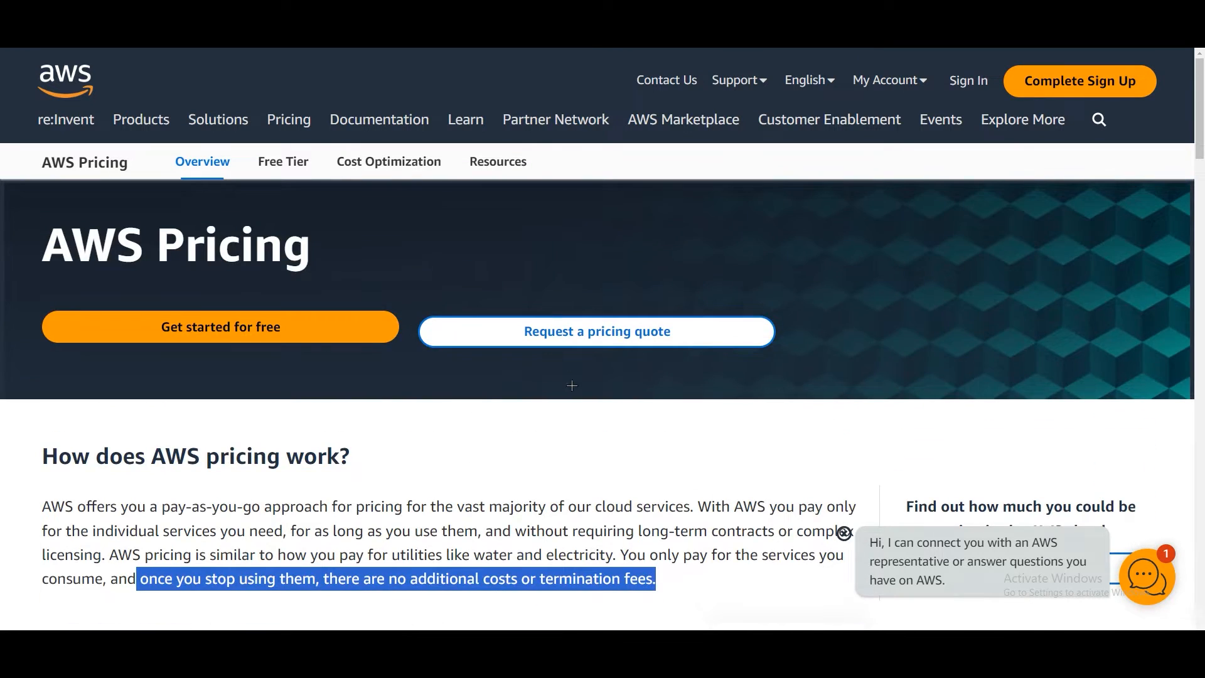
scroll(476, 412, down, 6)
key(ctrl+minus)
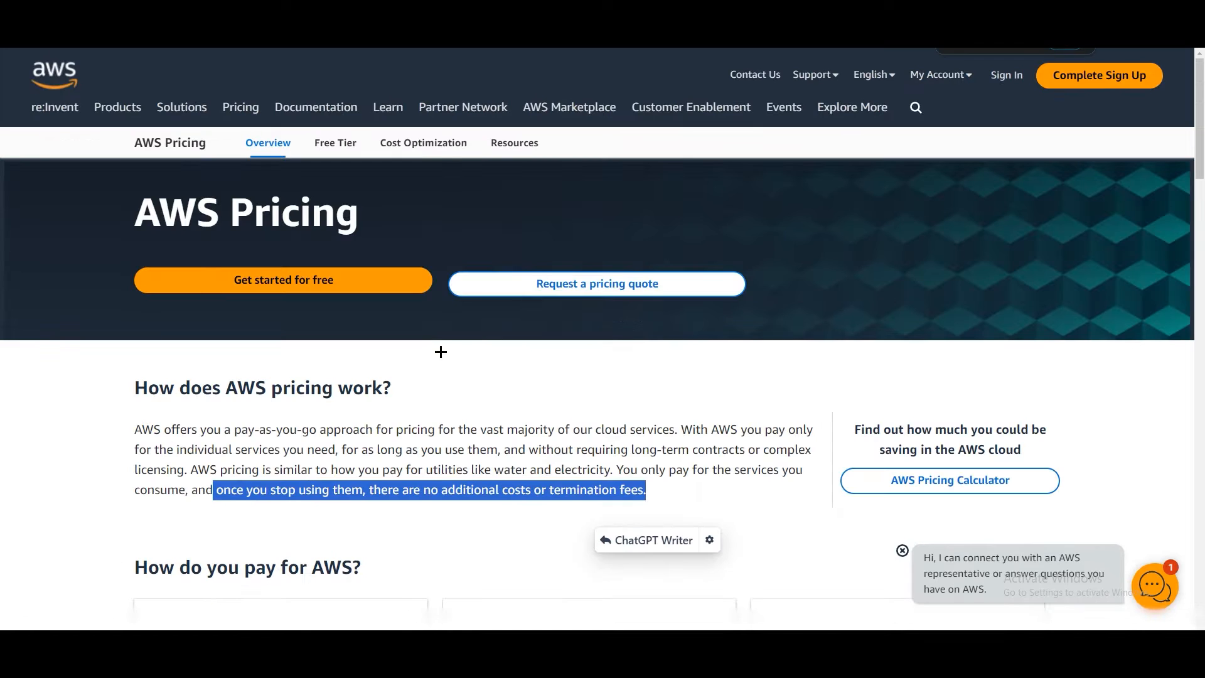
scroll(371, 335, down, 5)
scroll(373, 344, up, 5)
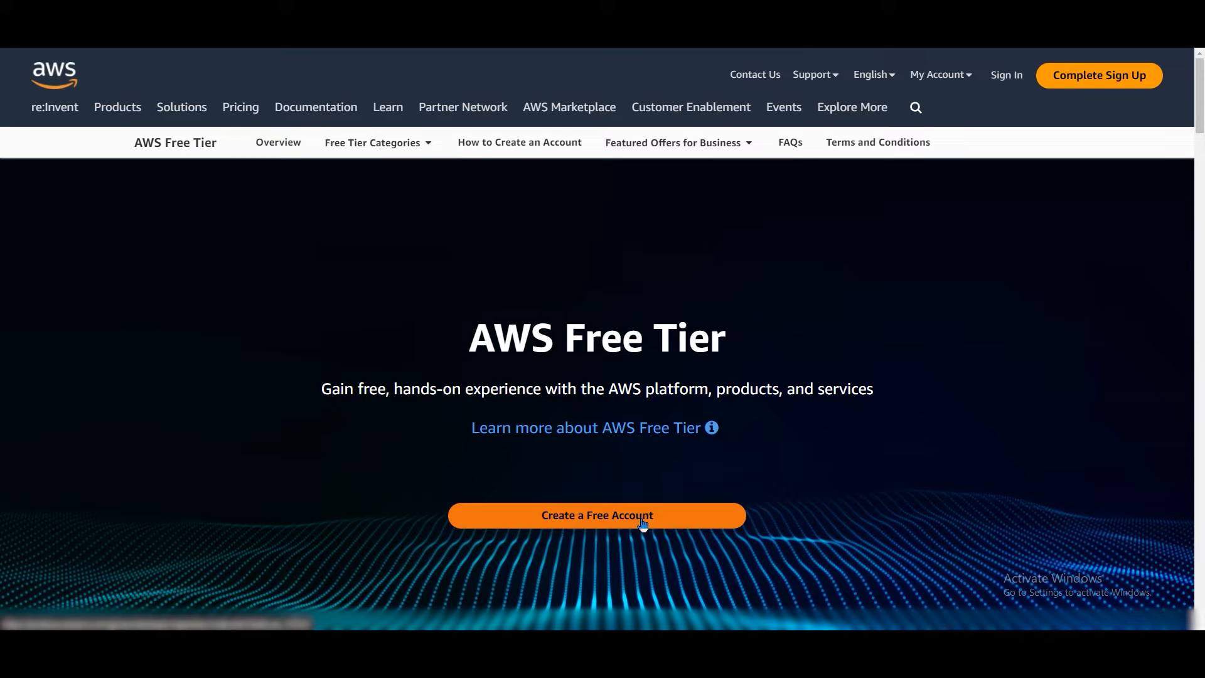
Start creating a free account from the AWS Free Tier page and review the contact information form.
click(642, 523)
scroll(851, 231, down, 1)
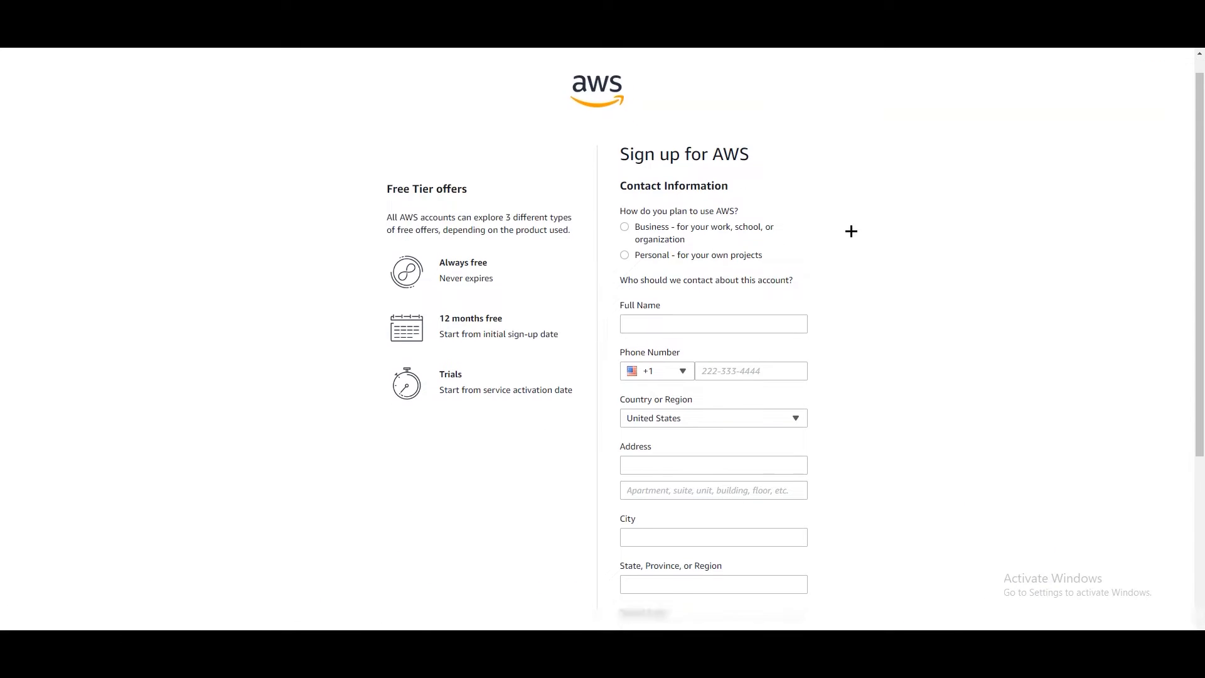
scroll(851, 231, down, 2)
scroll(799, 250, up, 2)
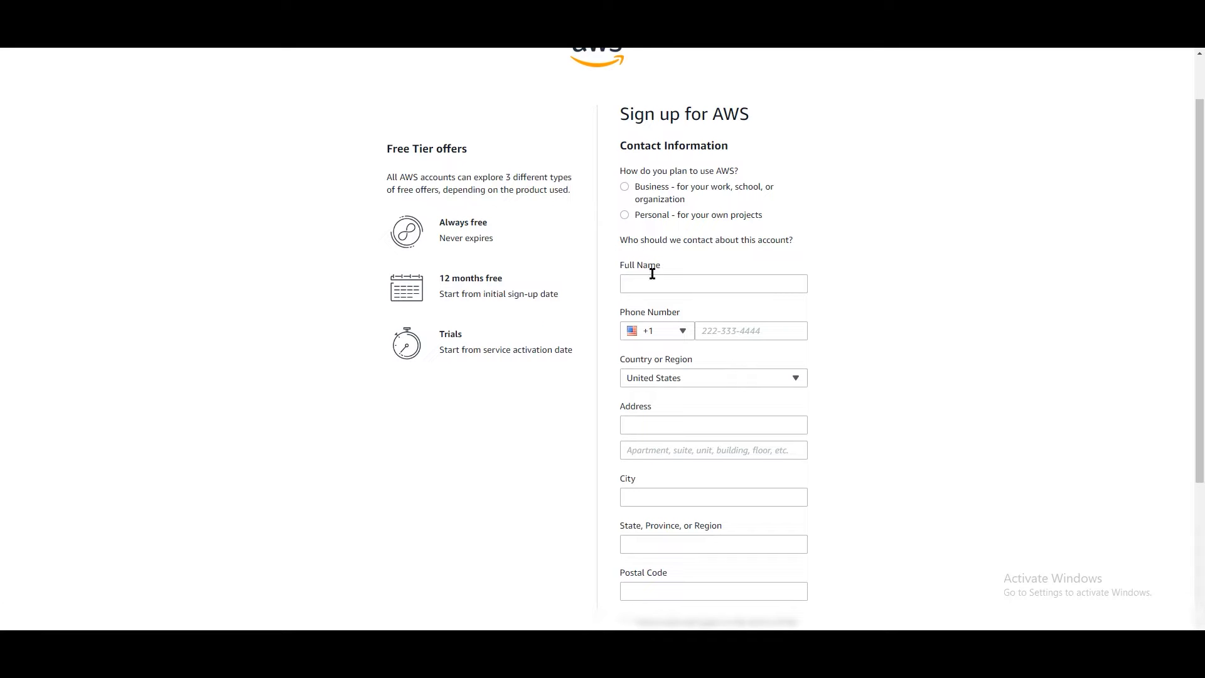
scroll(418, 306, up, 1)
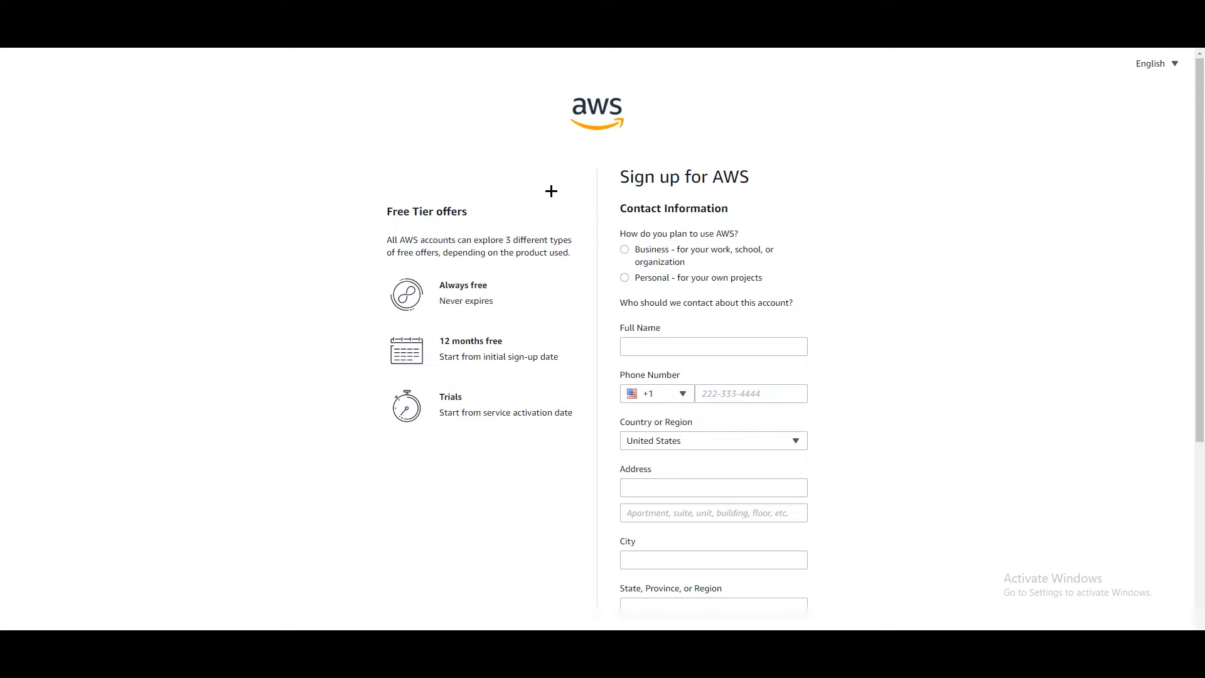
scroll(653, 436, down, 2)
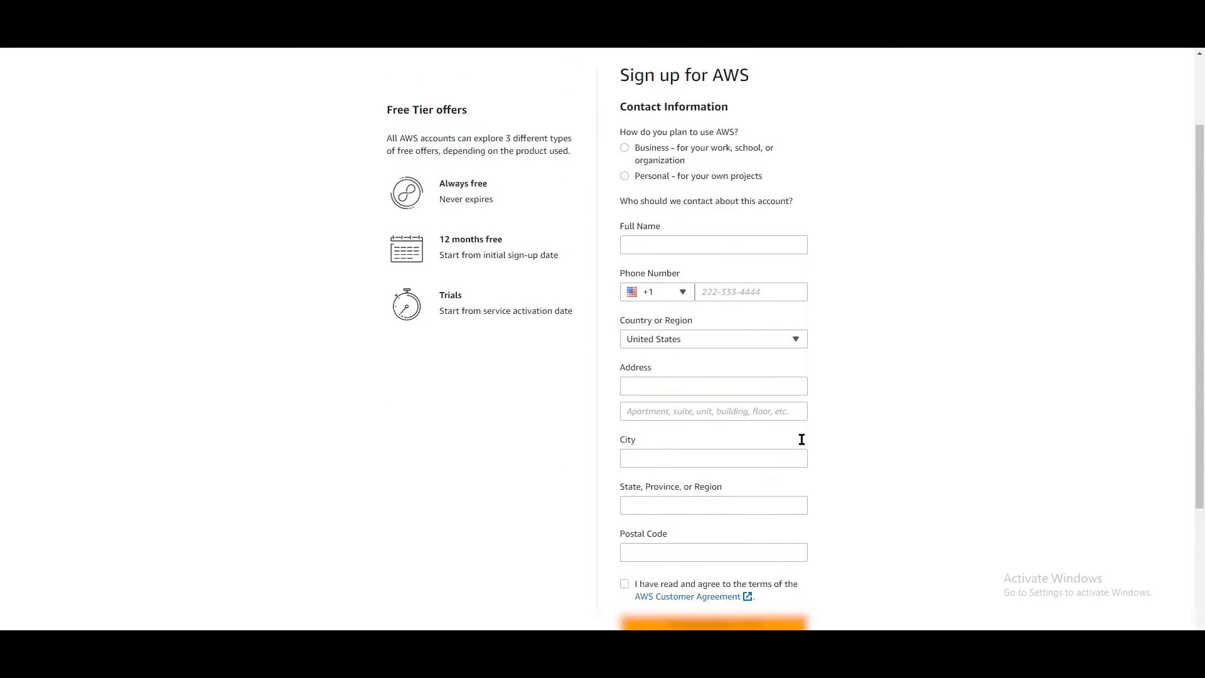
scroll(800, 430, down, 1)
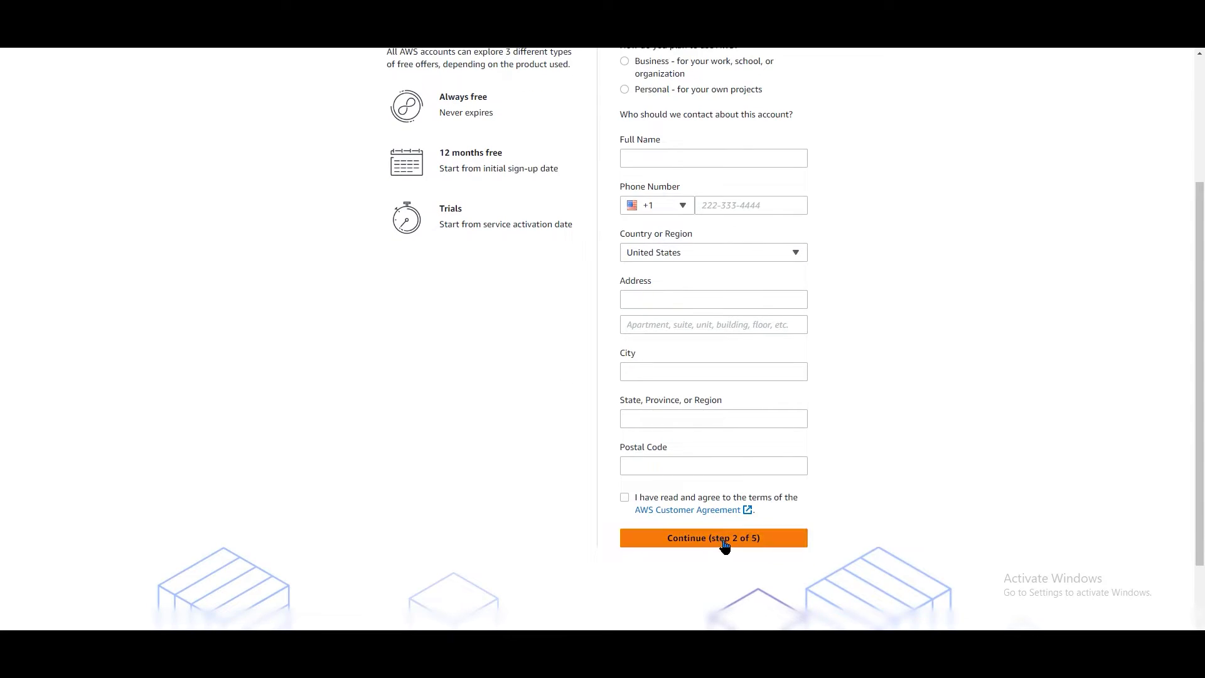
scroll(716, 546, up, 2)
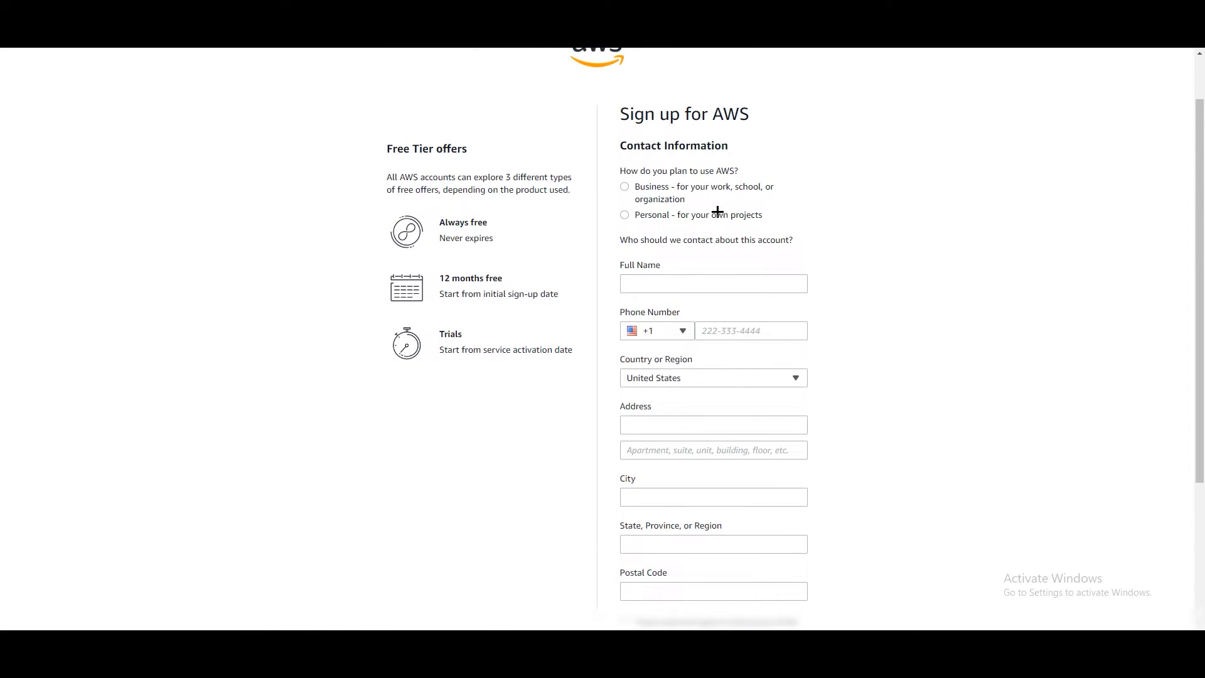
Set the planned AWS usage to "Business - for your work, school, or organization" in the contact information.
drag(619, 171, 746, 172)
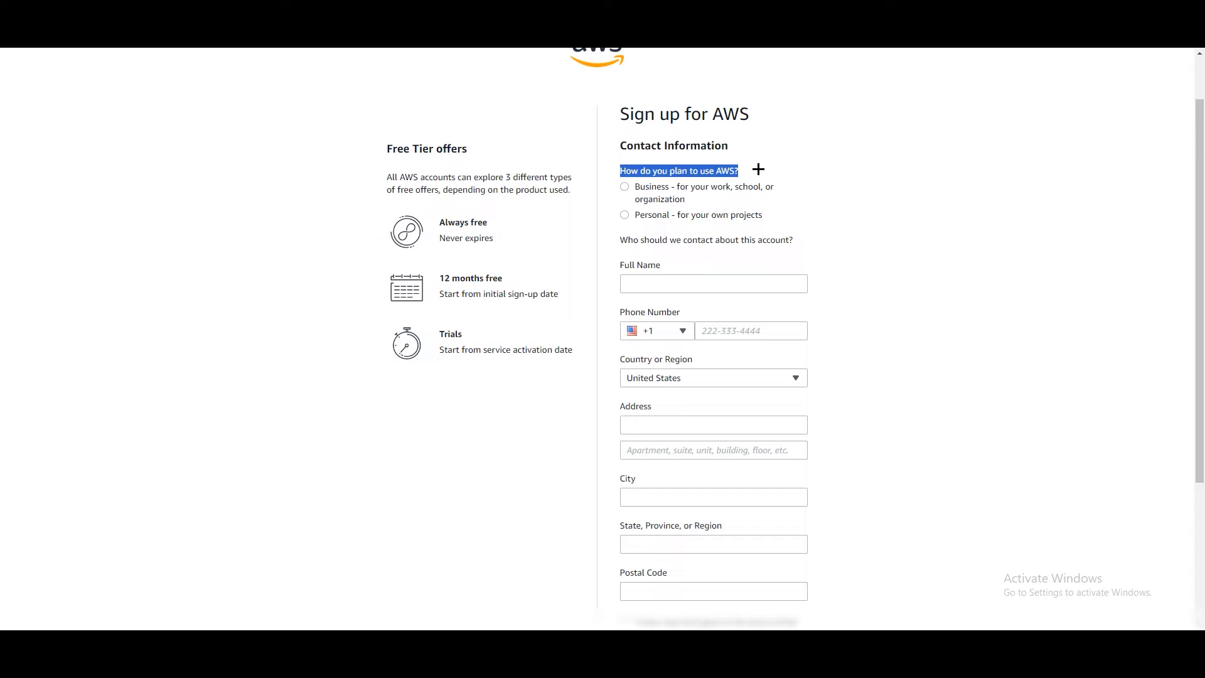
click(708, 190)
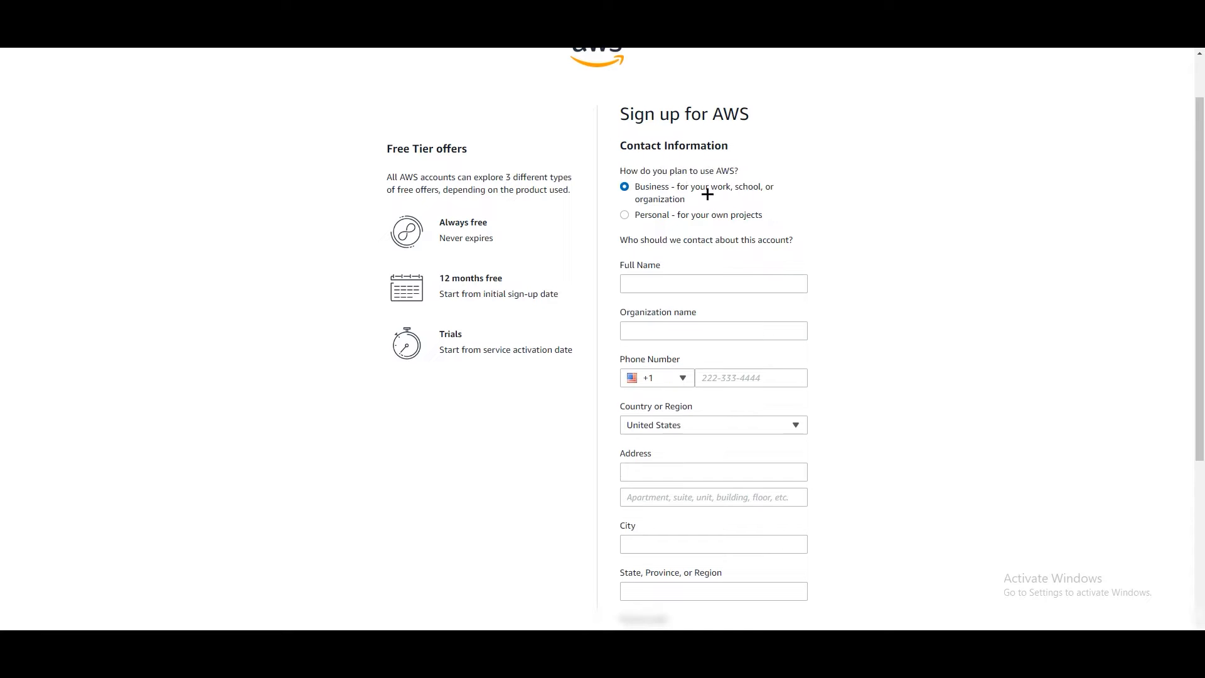
scroll(696, 318, down, 1)
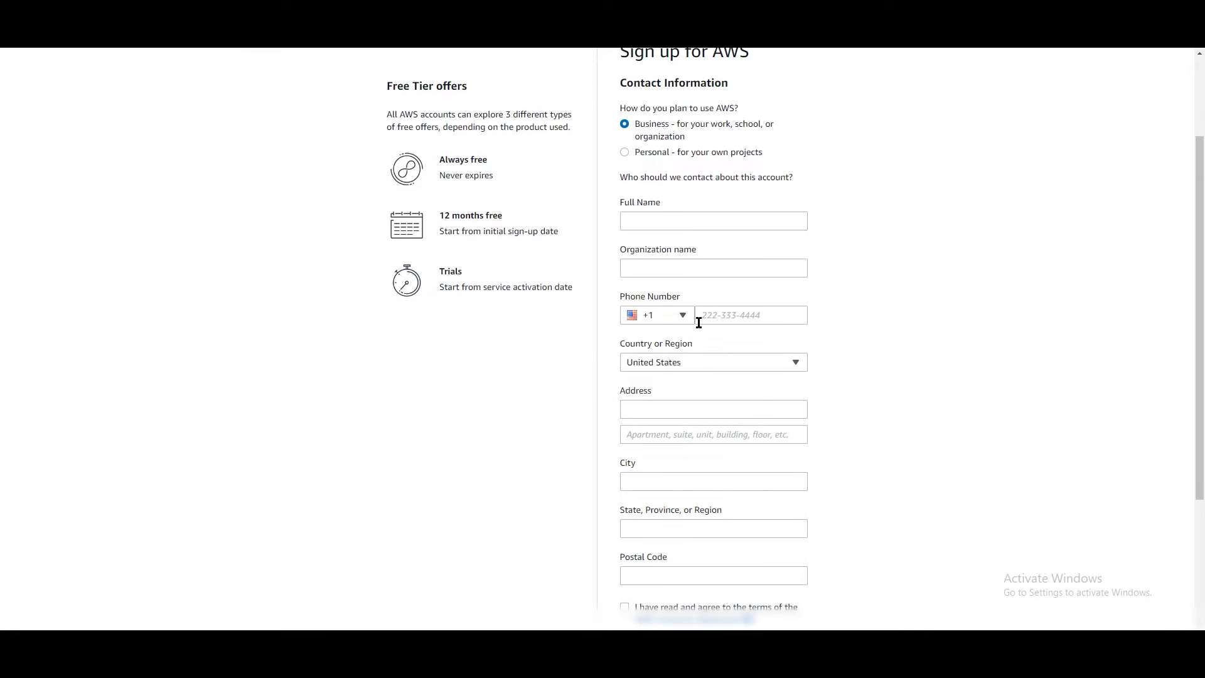
scroll(726, 435, down, 1)
scroll(727, 436, up, 2)
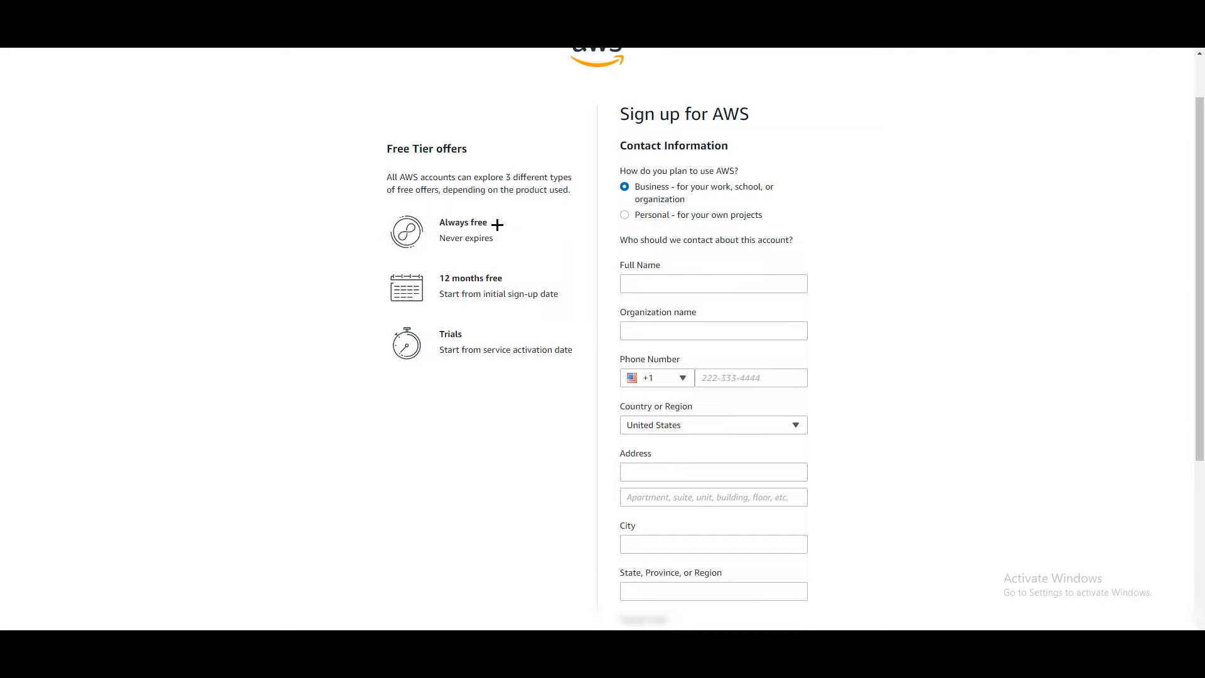
Review the Free Tier offers listed beside the sign-up form, including Always free and 12 months free.
drag(438, 228, 496, 241)
drag(435, 279, 504, 280)
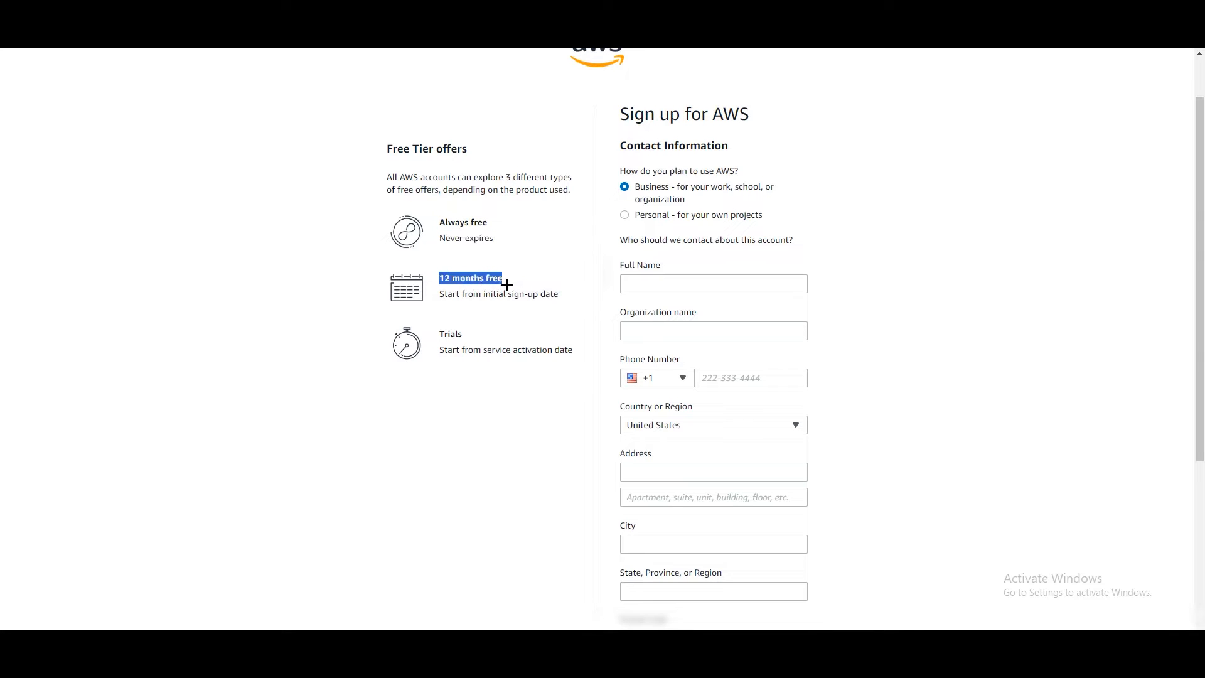
click(494, 313)
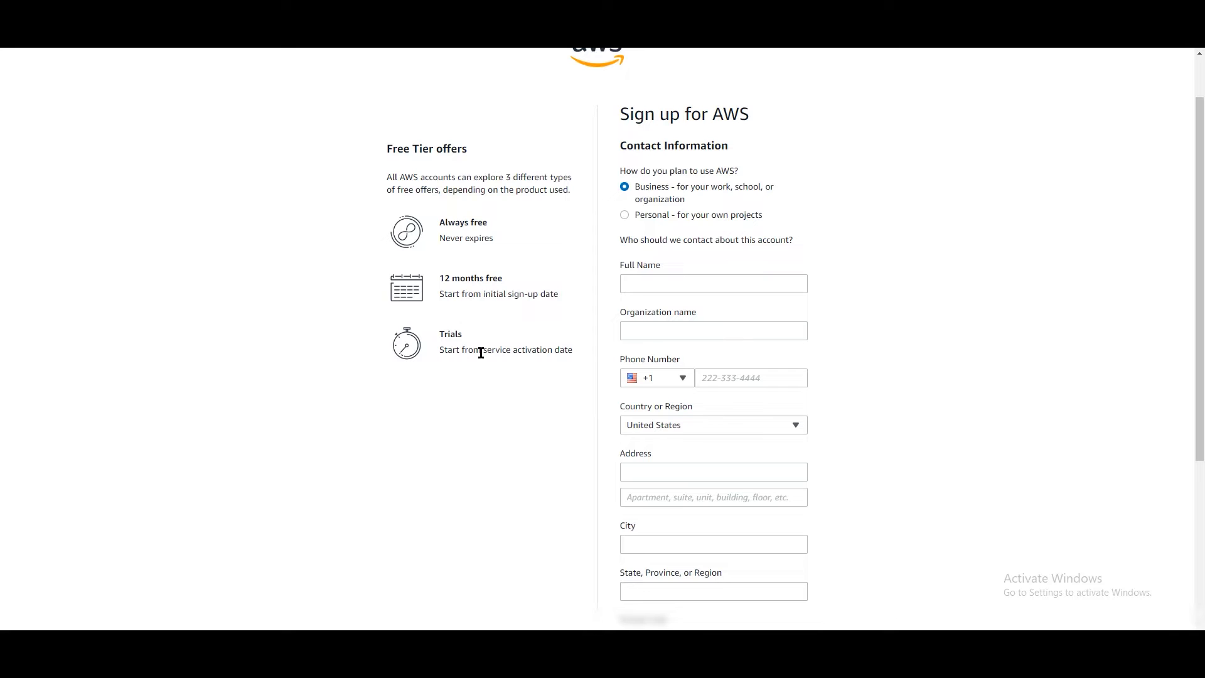
scroll(748, 435, down, 1)
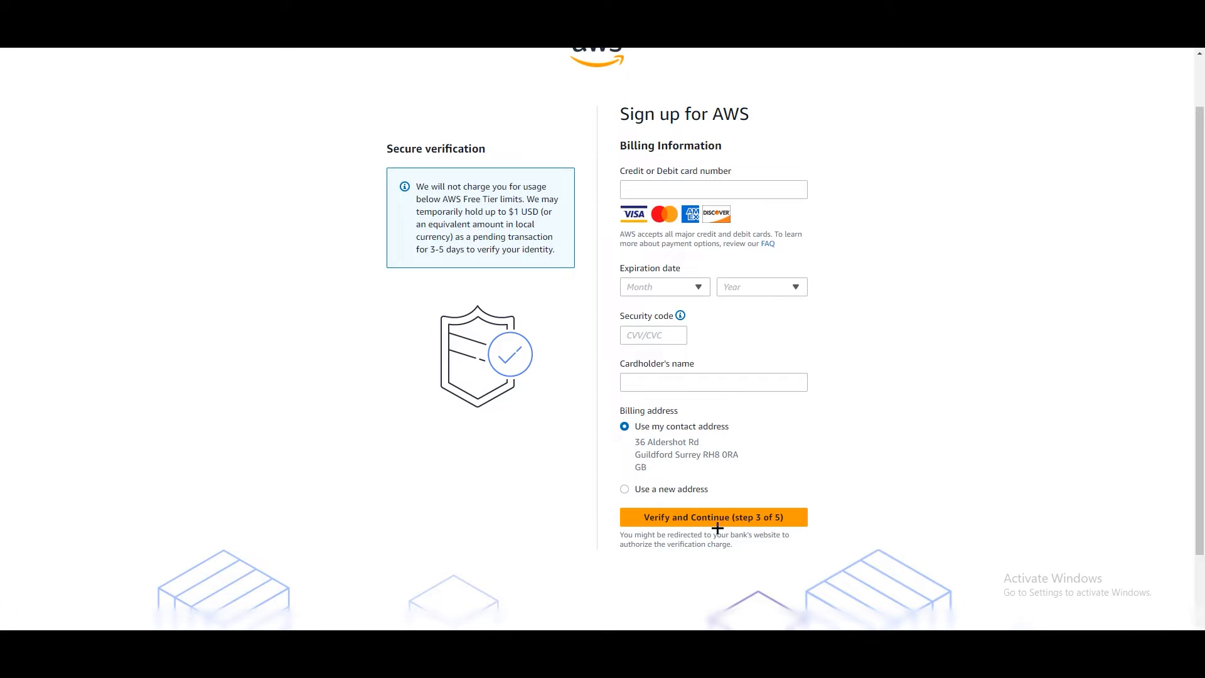
Submit the billing information for verification, using the contact address as the billing address.
click(763, 517)
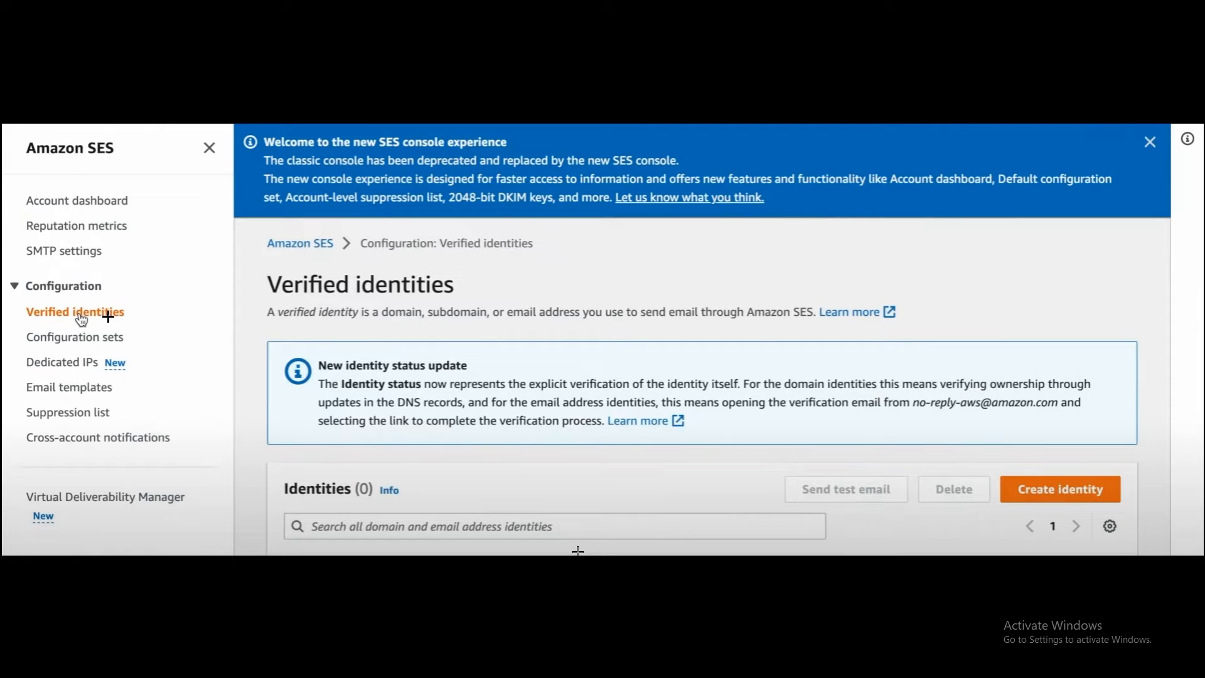
Start creating a new identity from the verified identities in Amazon SES.
click(1053, 493)
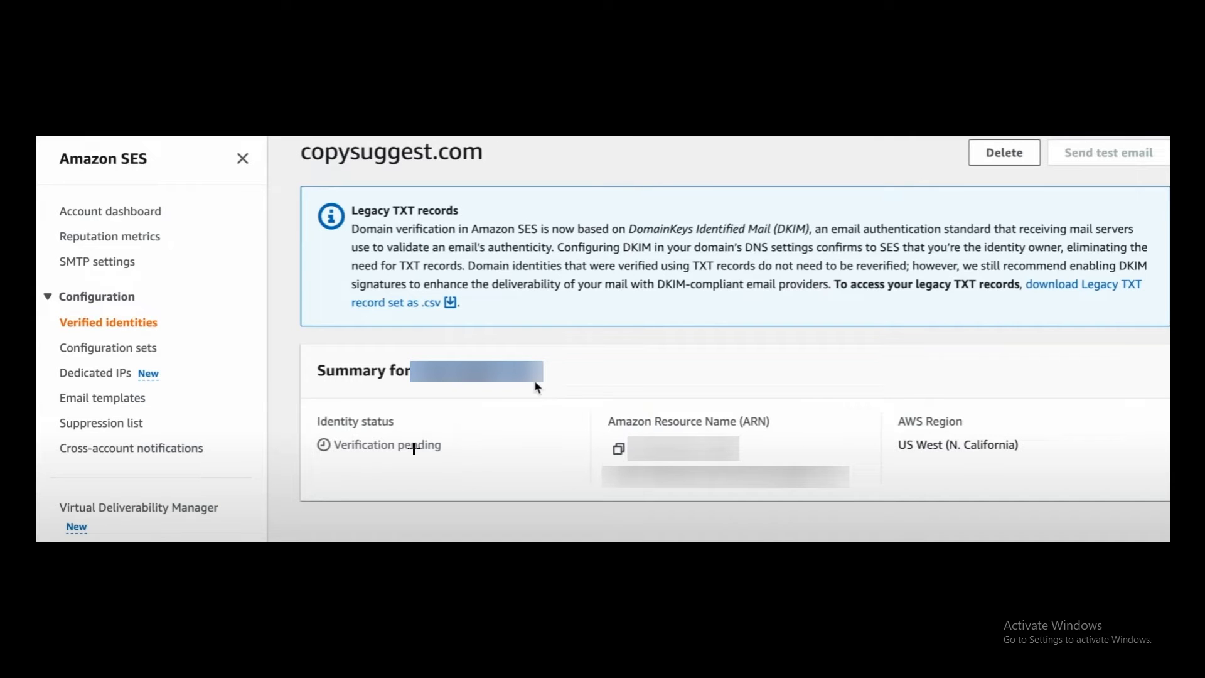
click(427, 429)
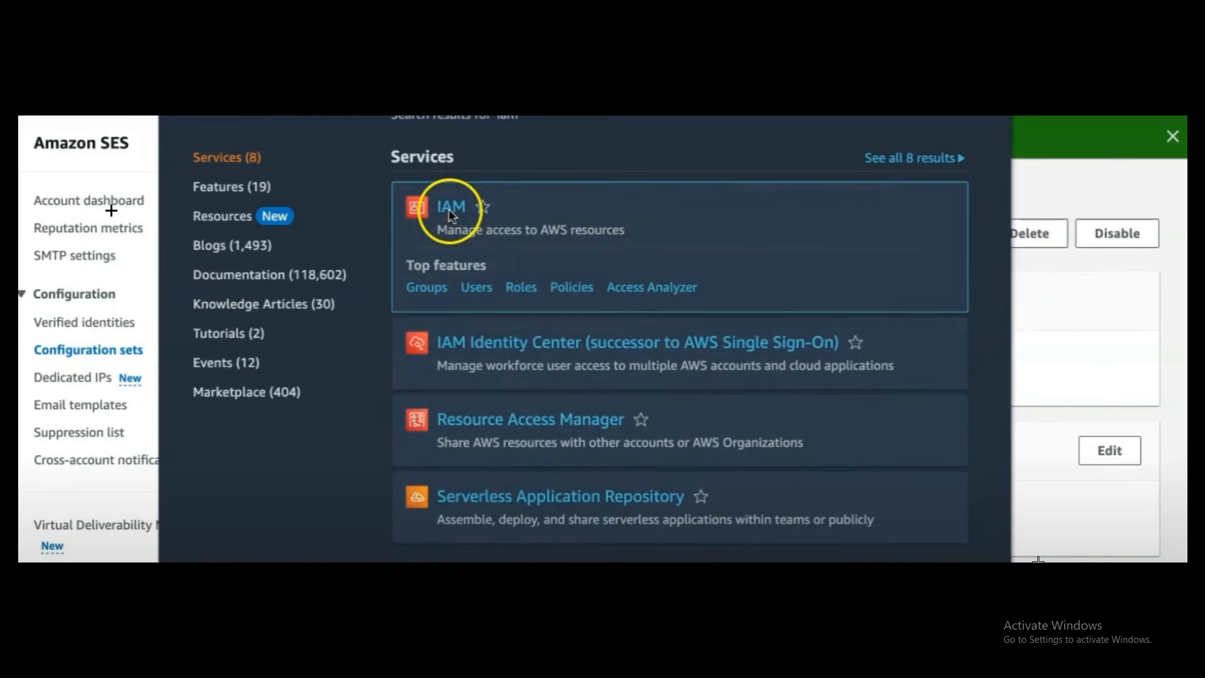
Open the IAM service and submit the new user's name with console access left disabled.
click(449, 209)
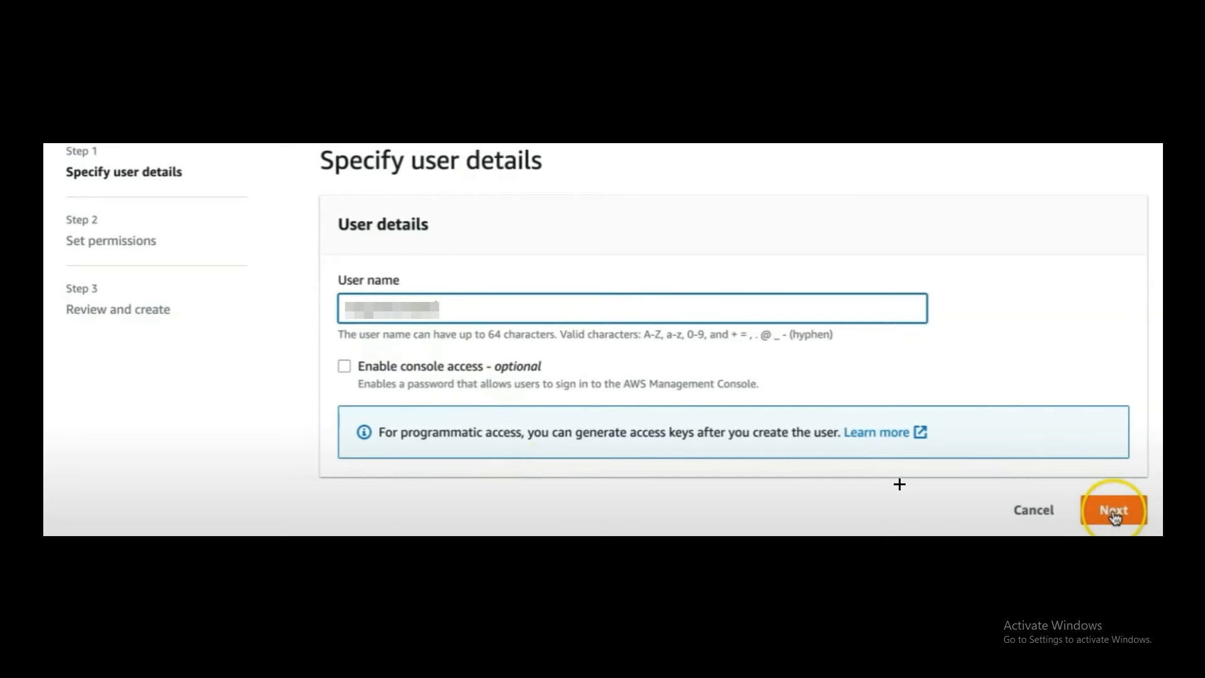
click(1114, 512)
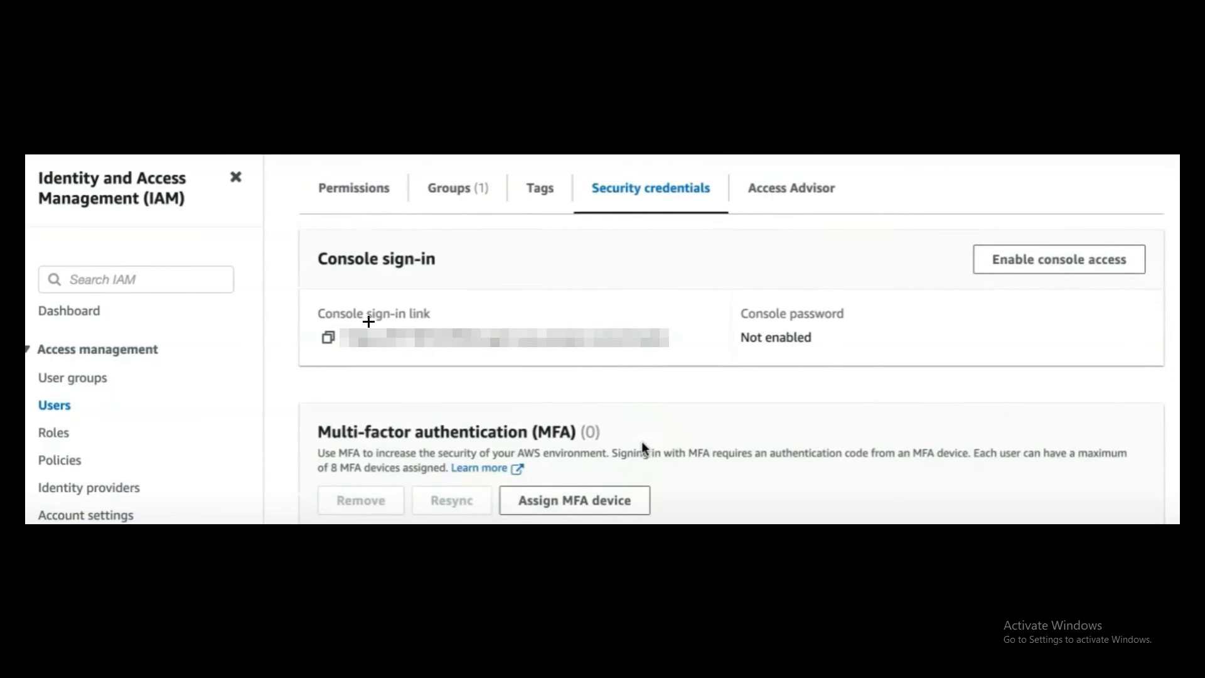
Start creating an access key for the IAM user and choose Third-party service as its use case.
click(416, 366)
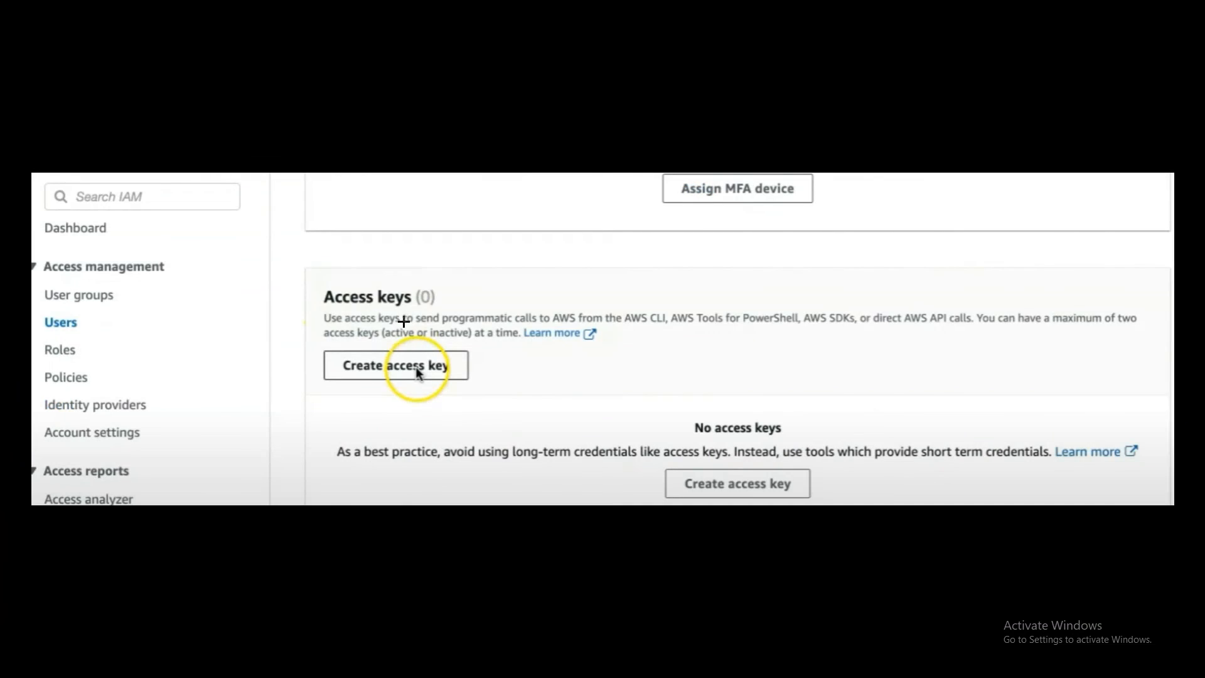
click(532, 480)
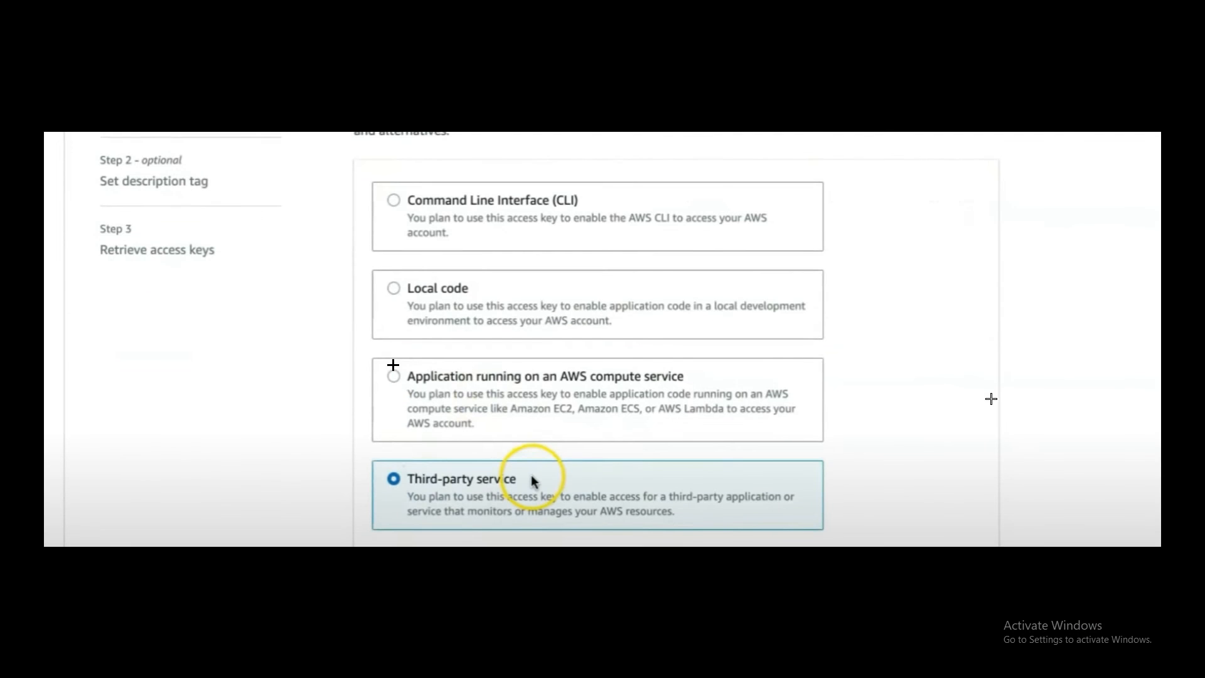